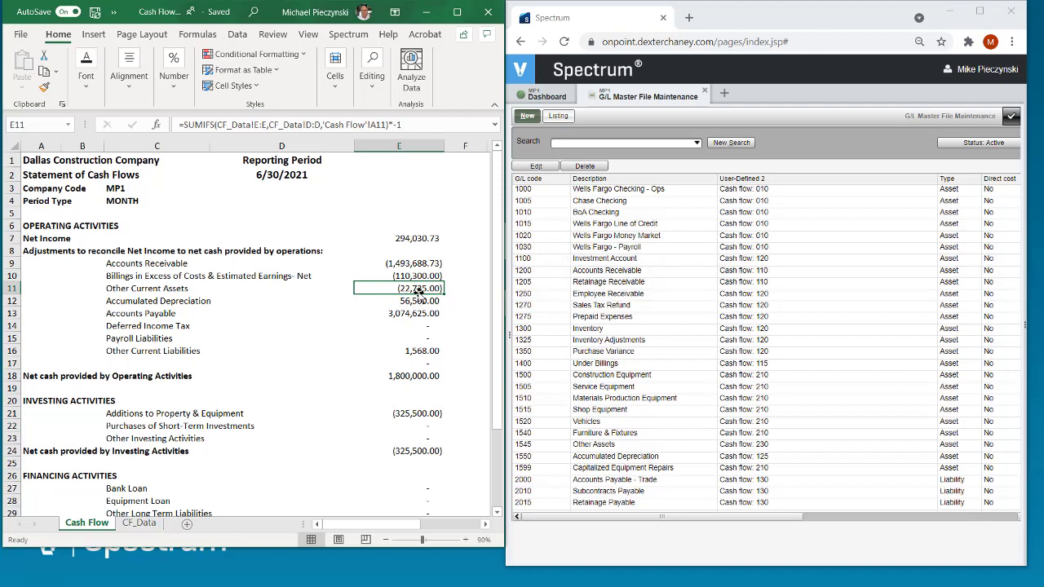
Step: Fill cells A9:A16 beside the operating activity lines with a blue theme color so the white code numbers can be read
{"action": "left_click_drag", "start_coordinate": [41, 263], "coordinate": [58, 352]}
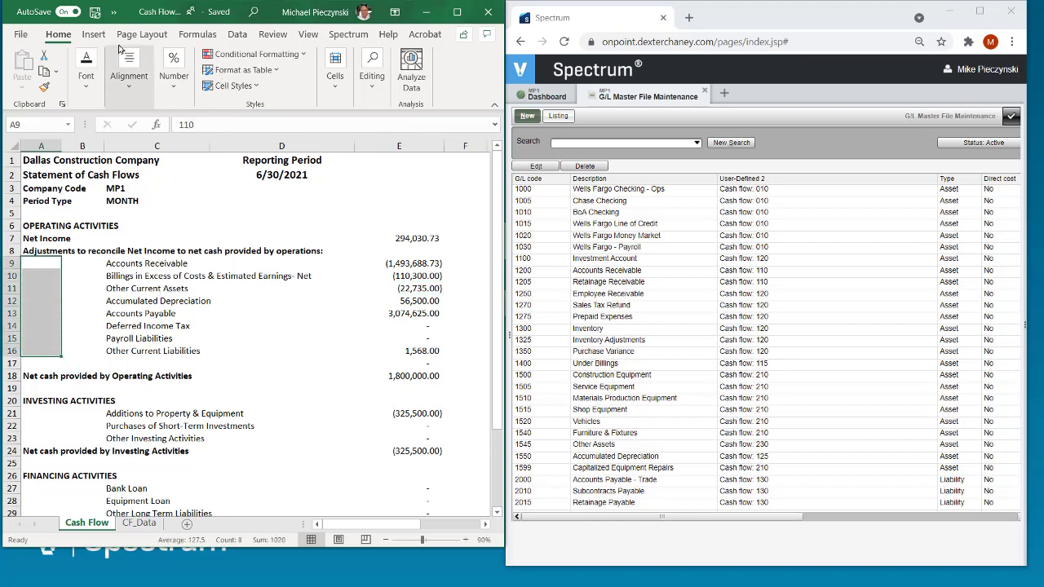
{"action": "left_click", "coordinate": [88, 81]}
{"action": "left_click", "coordinate": [186, 147]}
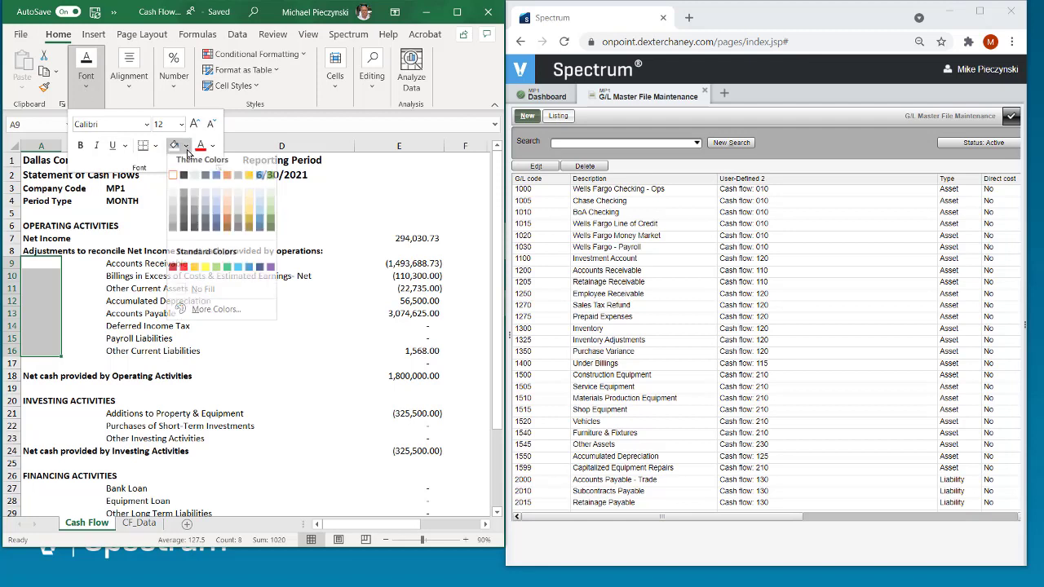
{"action": "left_click", "coordinate": [216, 218]}
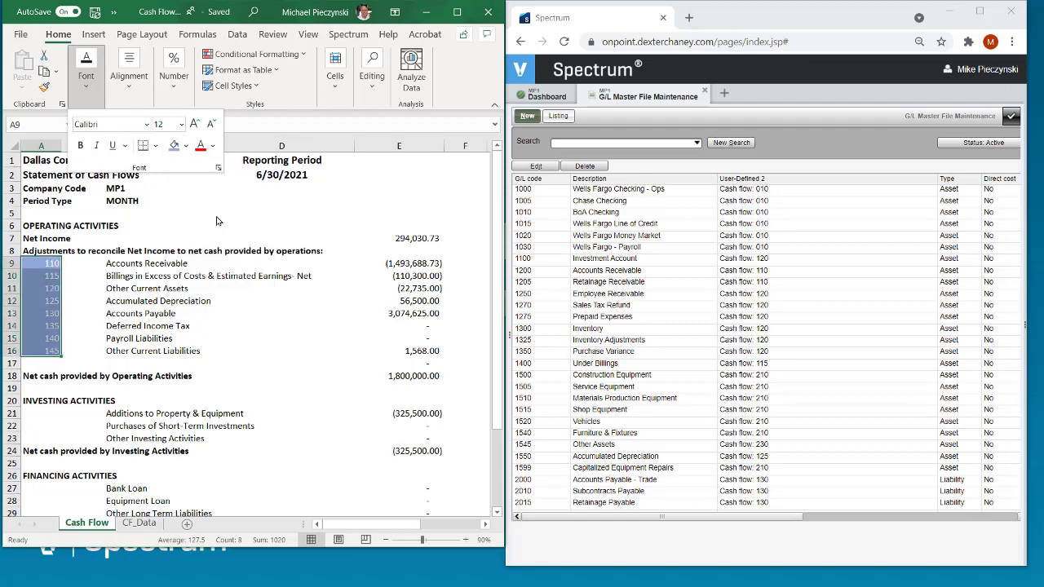
{"action": "left_click", "coordinate": [99, 326]}
{"action": "left_click", "coordinate": [83, 285]}
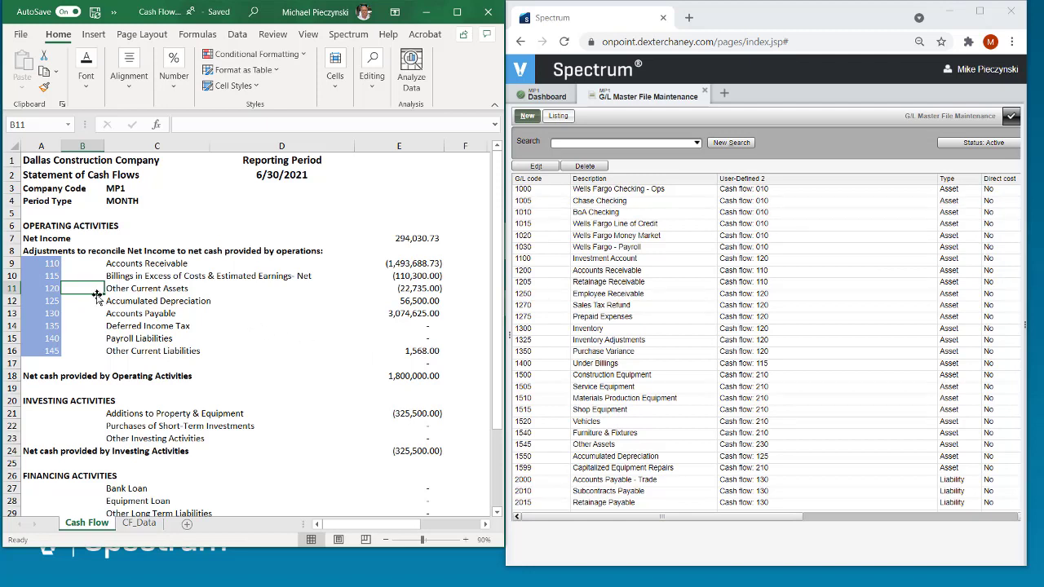
Step: Examine the Other Current Assets formula and its cash flow code, and compare it with the Investment Account's code in Spectrum
{"action": "left_click", "coordinate": [357, 301]}
{"action": "left_click", "coordinate": [371, 291]}
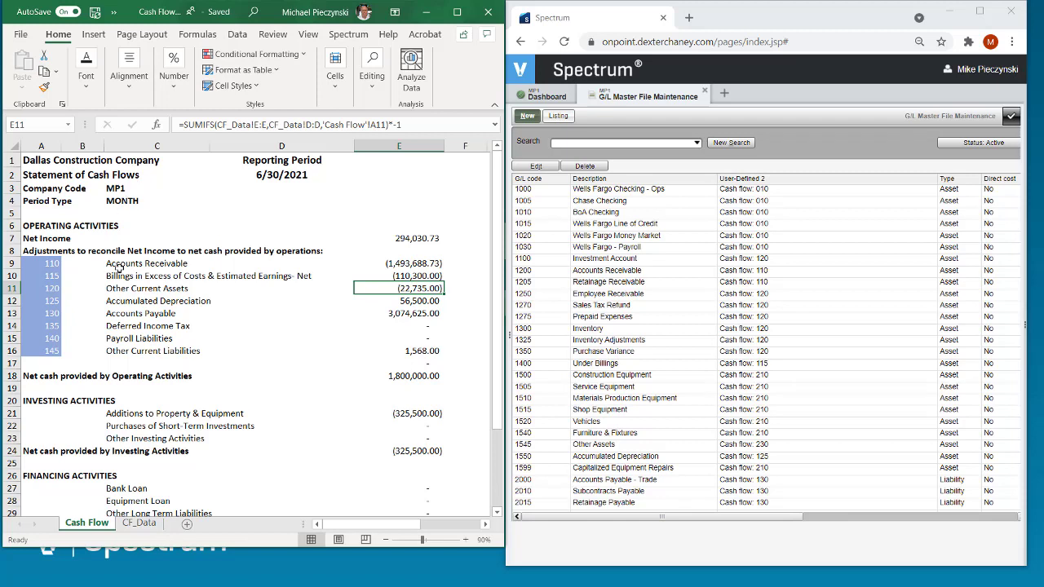
{"action": "left_click", "coordinate": [49, 290]}
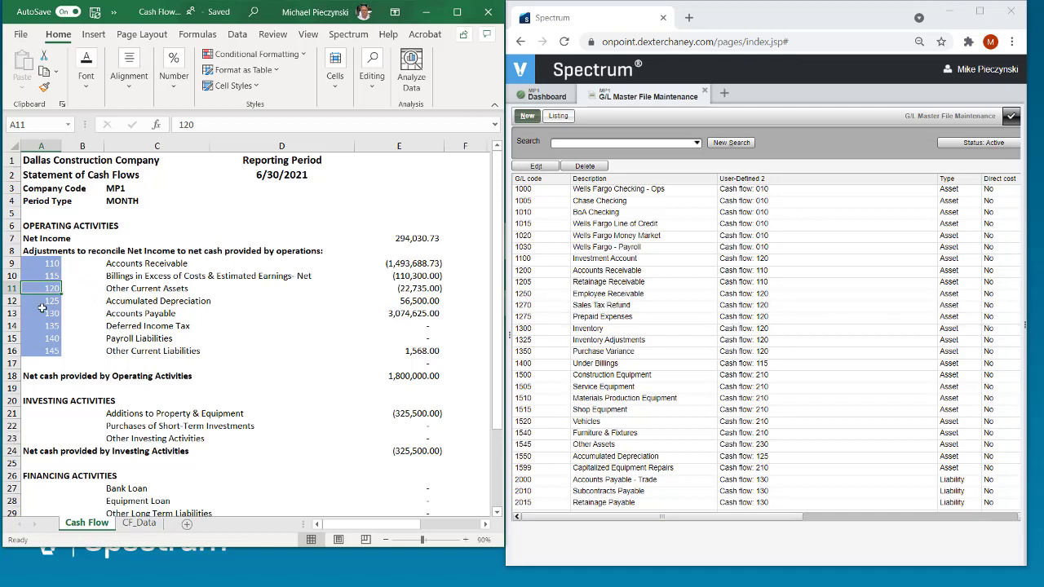
{"action": "left_click", "coordinate": [746, 261]}
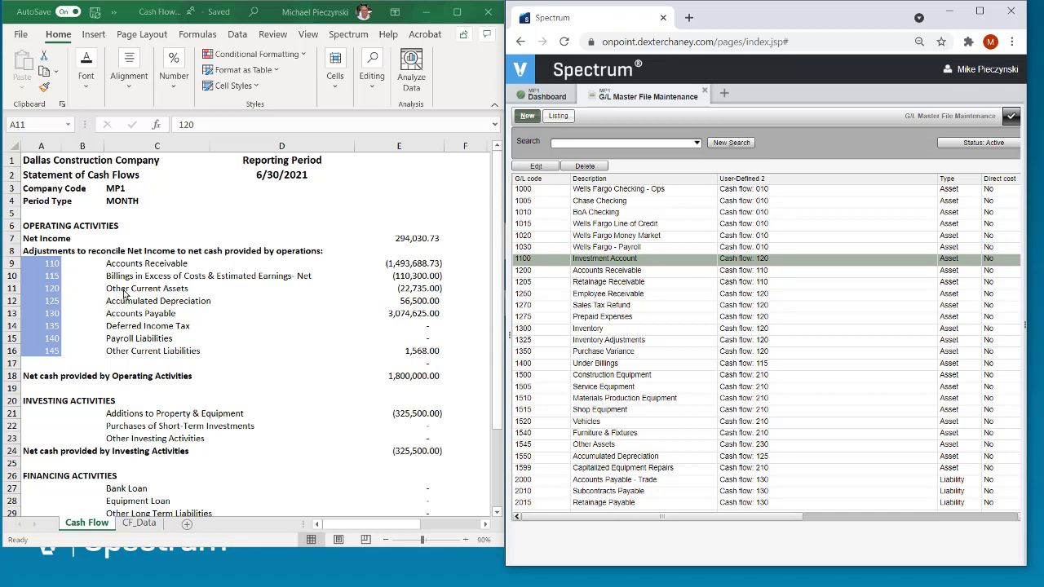
Step: Examine the Accounts Payable code and formula on the Cash Flow sheet, and review the cash totals at the end of the statement
{"action": "left_click", "coordinate": [51, 317]}
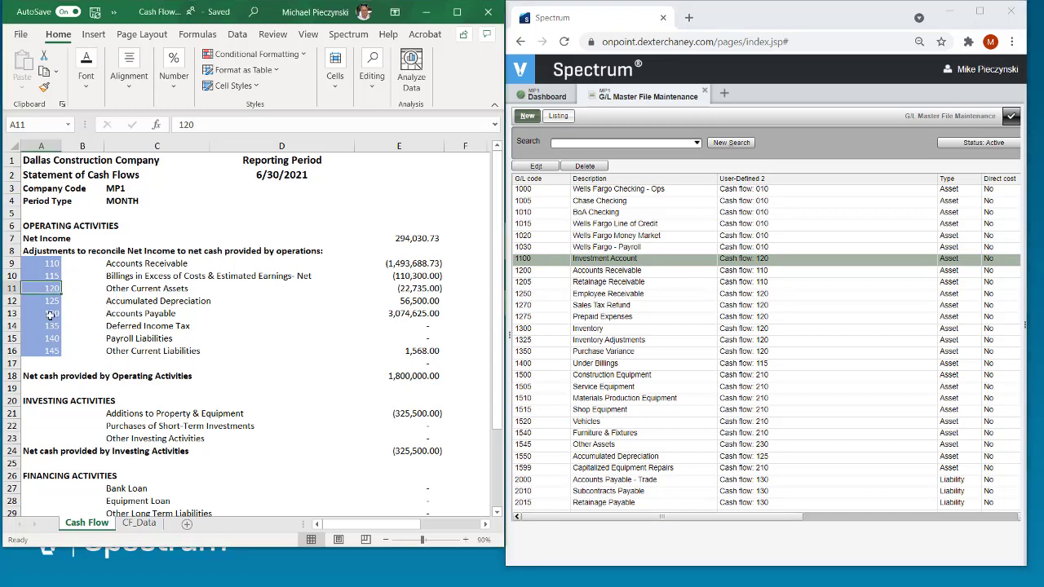
{"action": "left_click", "coordinate": [53, 316]}
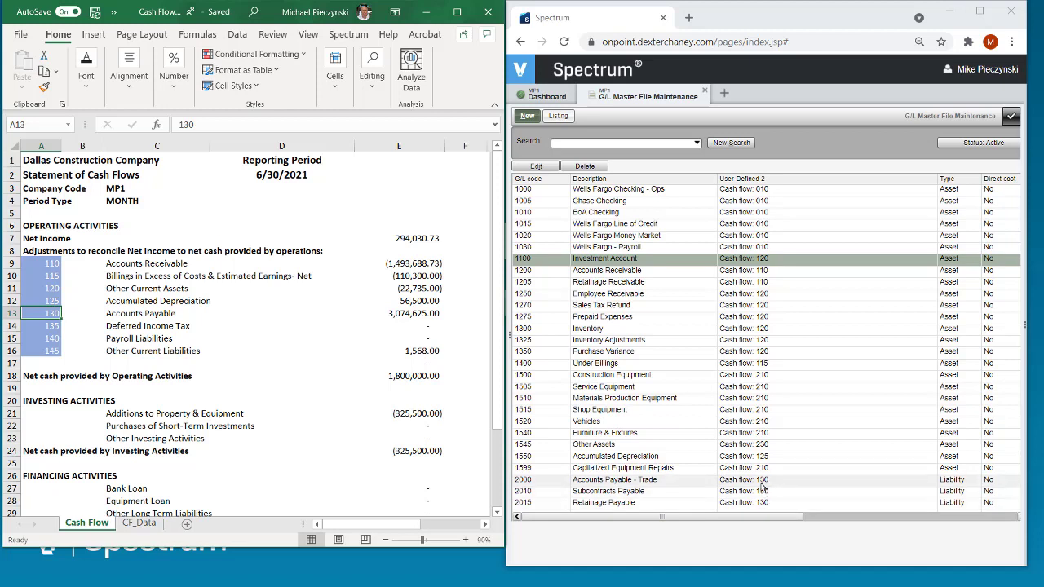
{"action": "left_click", "coordinate": [410, 317]}
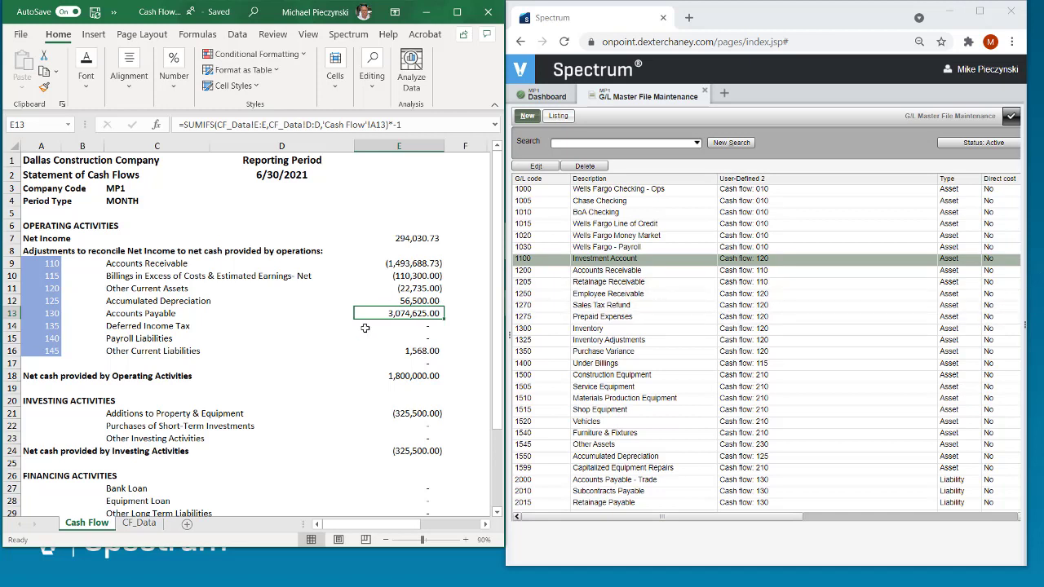
{"action": "left_click_drag", "start_coordinate": [500, 367], "coordinate": [487, 446]}
{"action": "left_click_drag", "start_coordinate": [425, 535], "coordinate": [403, 532]}
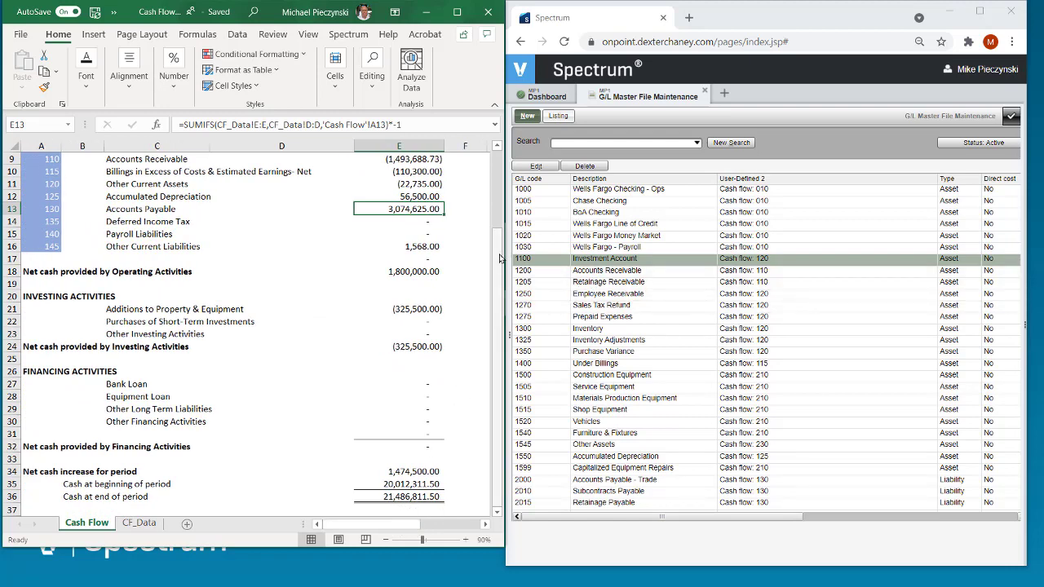
{"action": "scroll", "coordinate": [499, 258], "scroll_direction": "up", "scroll_amount": 3}
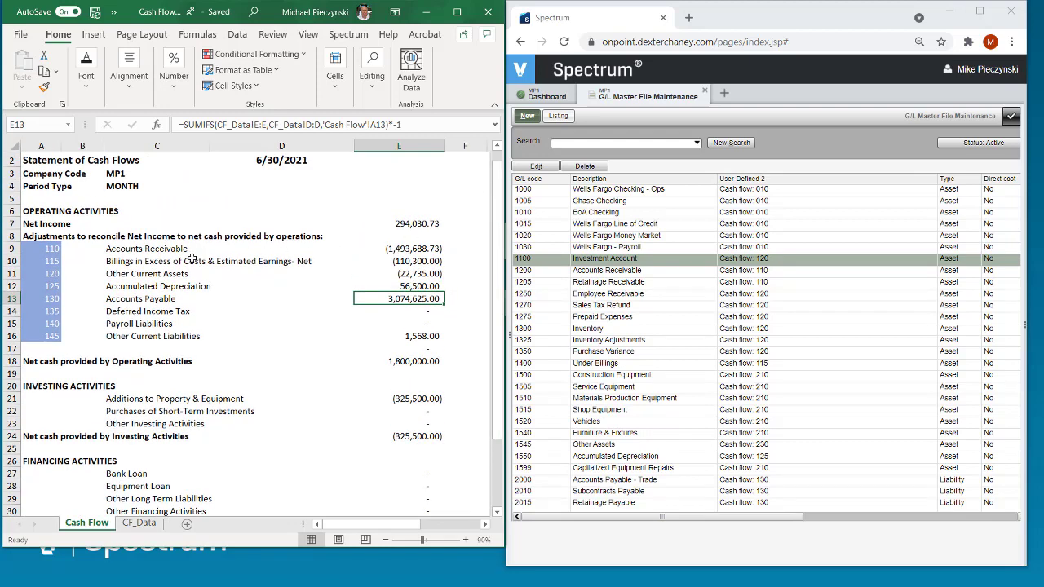
Step: In Spectrum, clear the Cash flow user-defined field of G/L account 1200 Accounts Receivable and save the account
{"action": "left_click", "coordinate": [728, 272]}
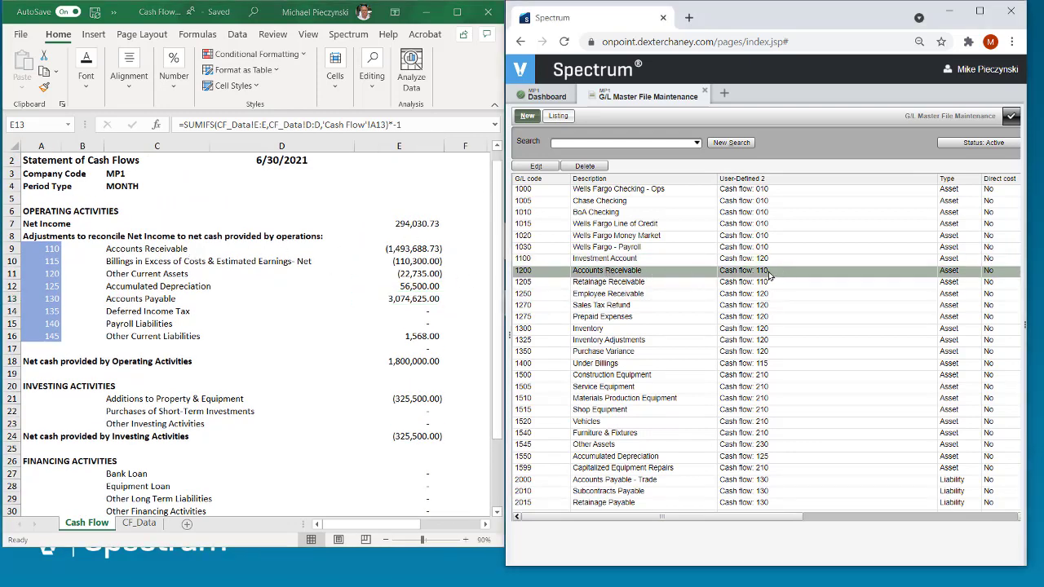
{"action": "double_click", "coordinate": [689, 274]}
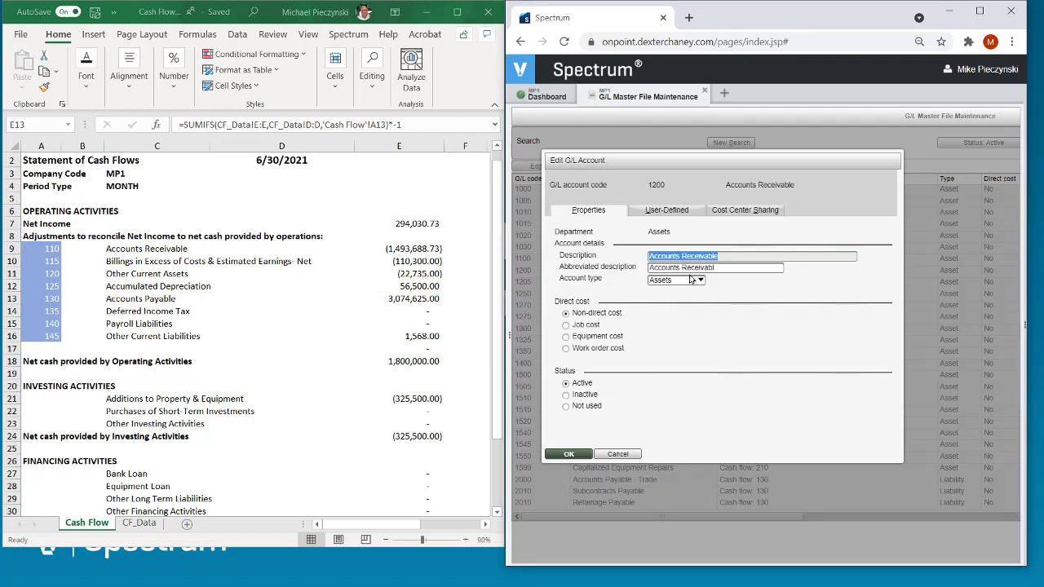
{"action": "left_click", "coordinate": [667, 210]}
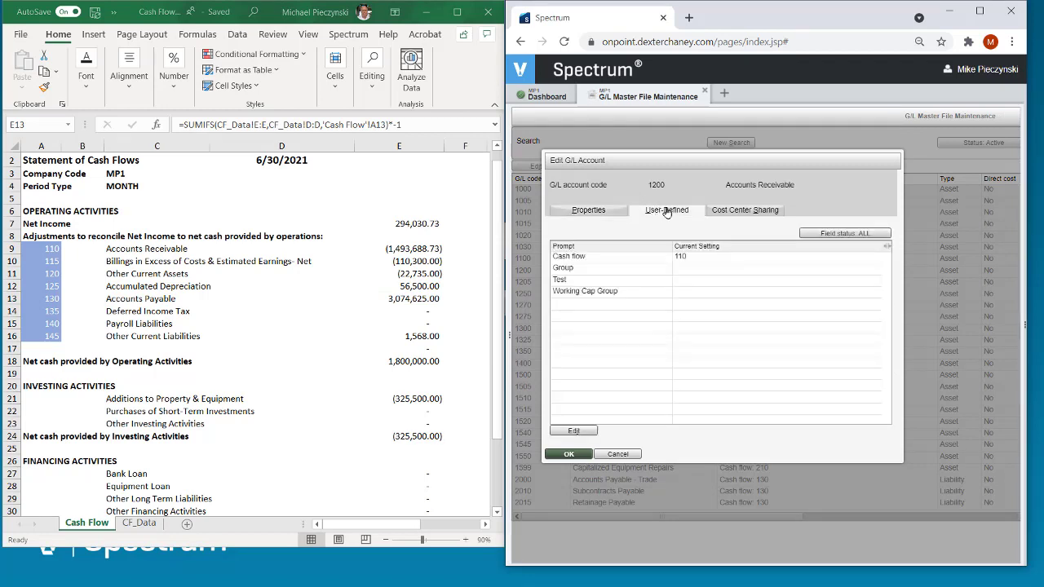
{"action": "double_click", "coordinate": [608, 257]}
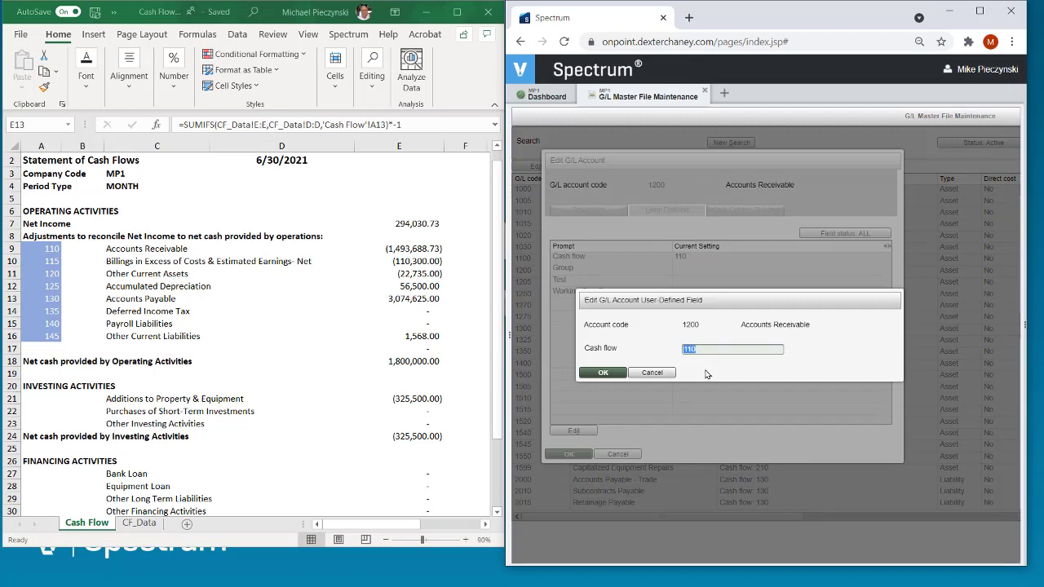
{"action": "key", "text": "BackSpace"}
{"action": "left_click", "coordinate": [610, 376]}
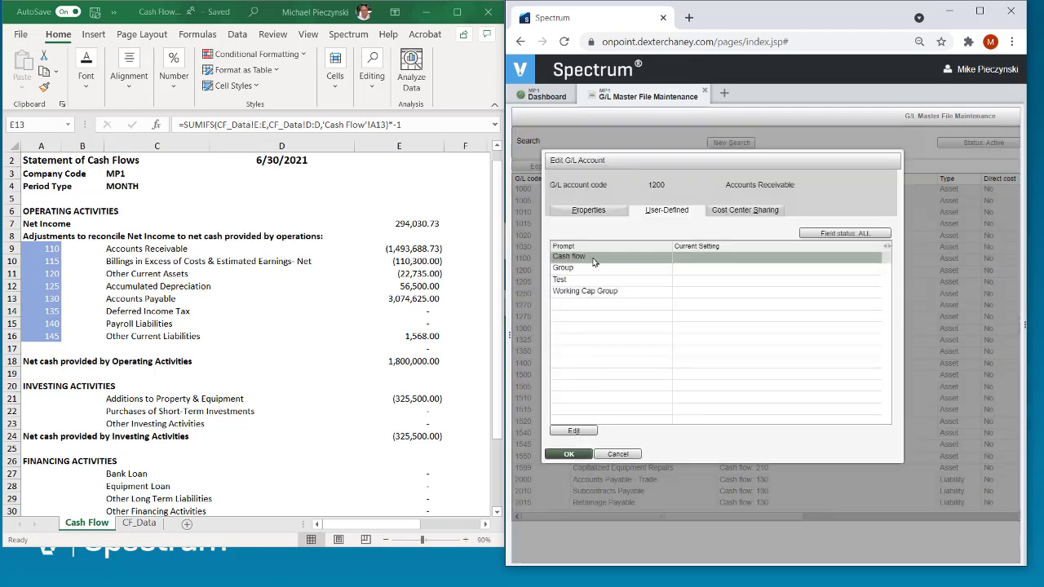
{"action": "left_click", "coordinate": [569, 454]}
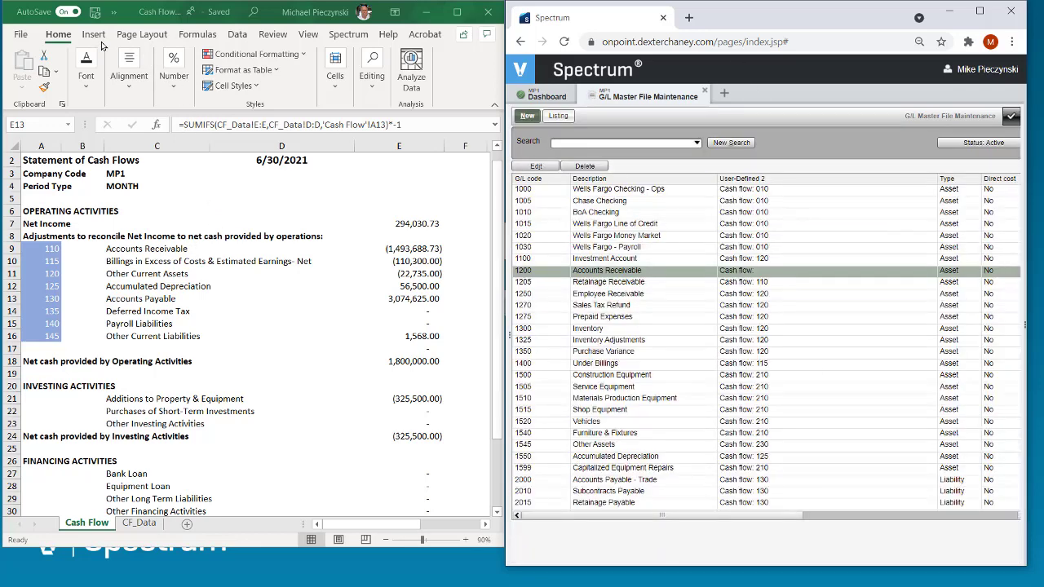
Step: Refresh all data in the Excel cash flow workbook and inspect the Accounts Receivable line and the balance check beside the cash totals
{"action": "left_click", "coordinate": [238, 34]}
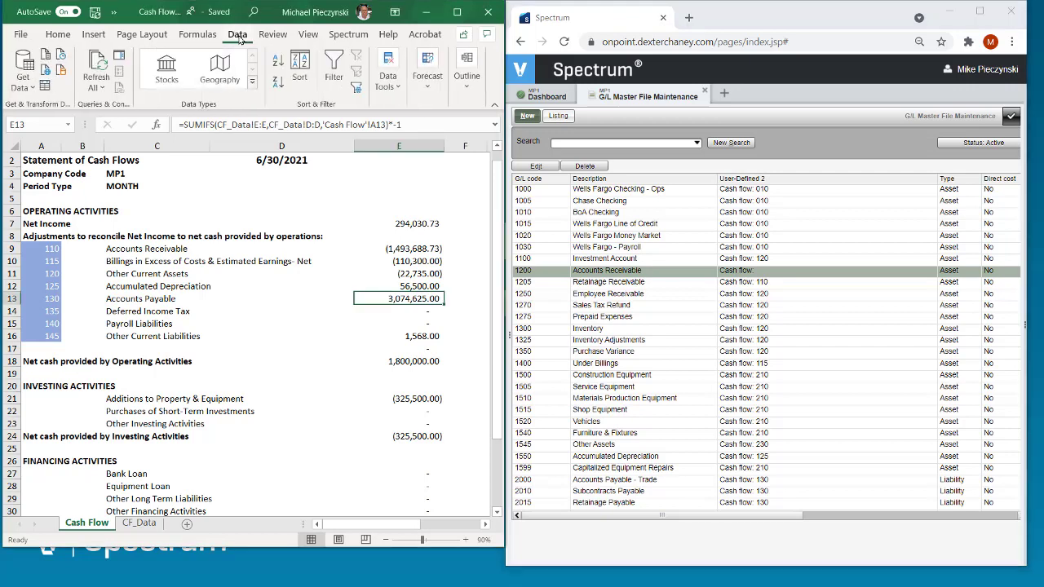
{"action": "left_click", "coordinate": [99, 64]}
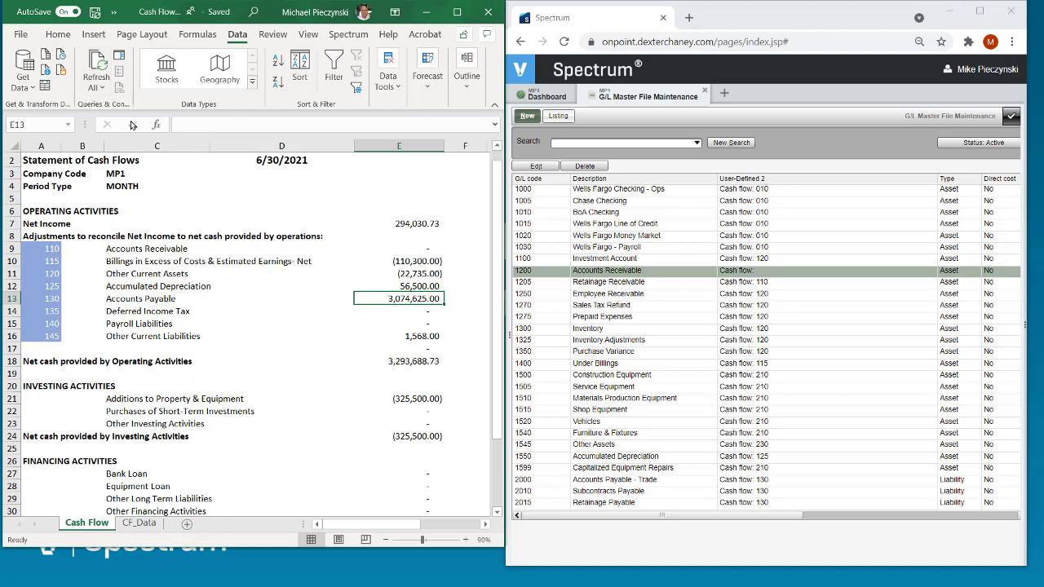
{"action": "left_click", "coordinate": [417, 249]}
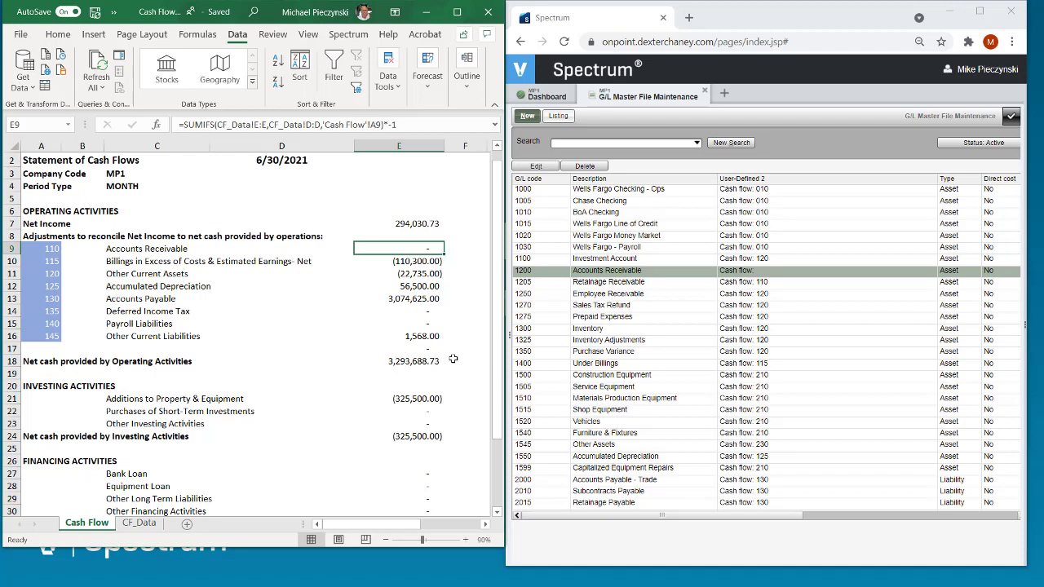
{"action": "left_click", "coordinate": [42, 250]}
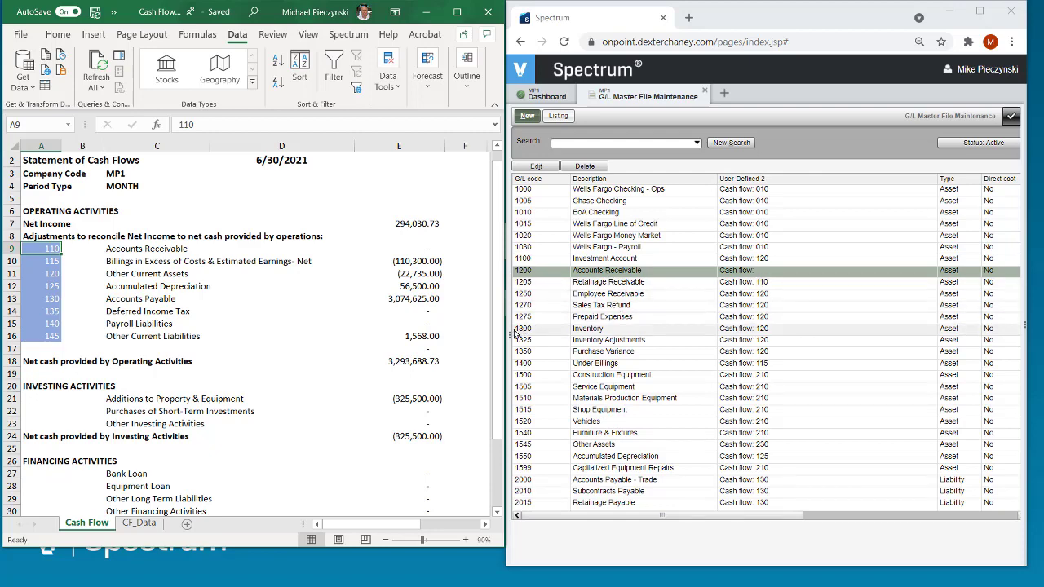
{"action": "left_click_drag", "start_coordinate": [499, 345], "coordinate": [499, 439]}
{"action": "scroll", "coordinate": [413, 530], "scroll_direction": "right", "scroll_amount": 3}
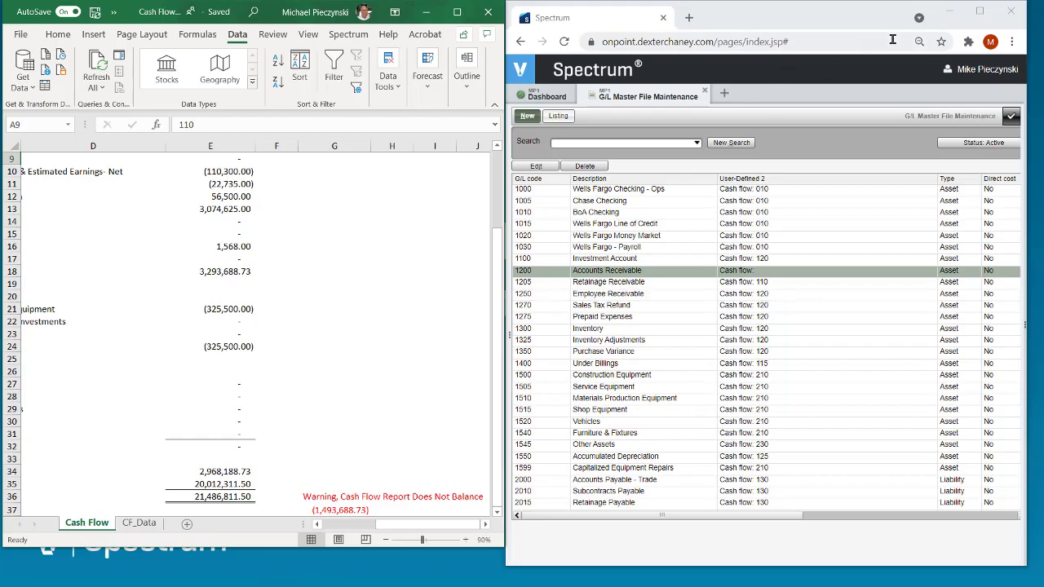
Step: Maximize Spectrum, reopen the General Ledger Master File, list the active accounts and select account 1200 Accounts Receivable
{"action": "left_click", "coordinate": [980, 12]}
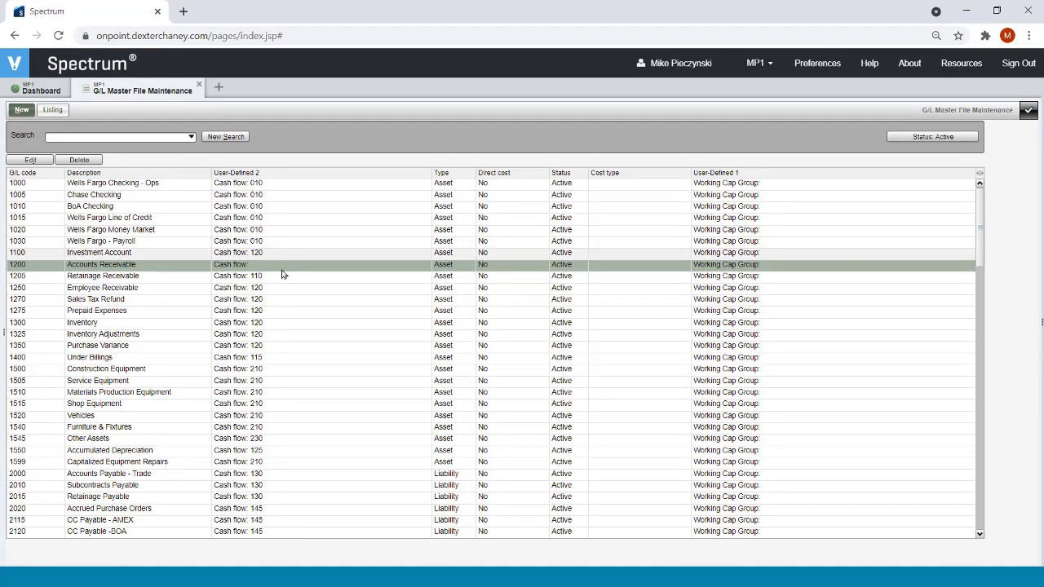
{"action": "left_click", "coordinate": [1029, 109]}
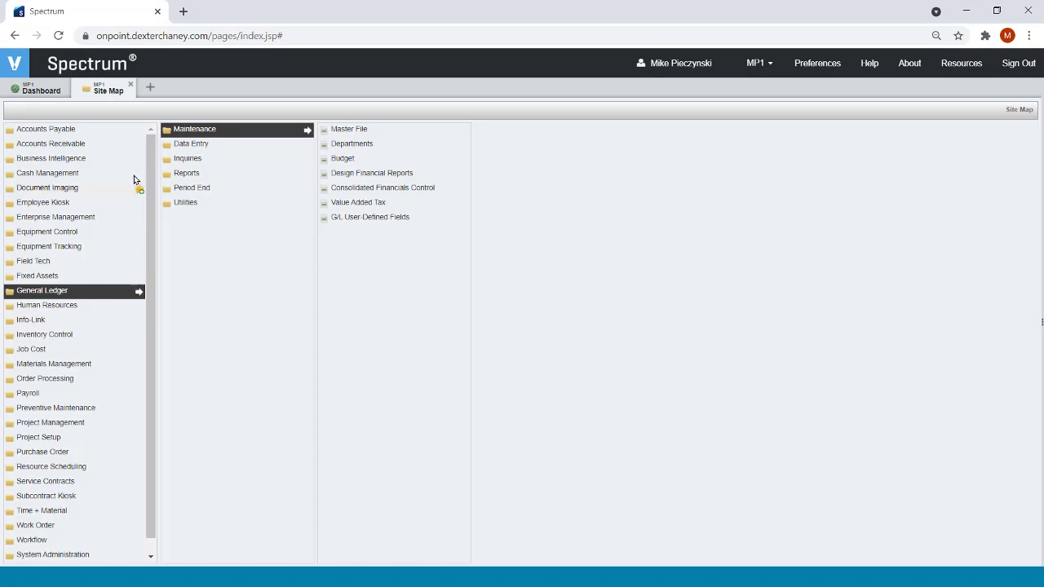
{"action": "left_click", "coordinate": [361, 132]}
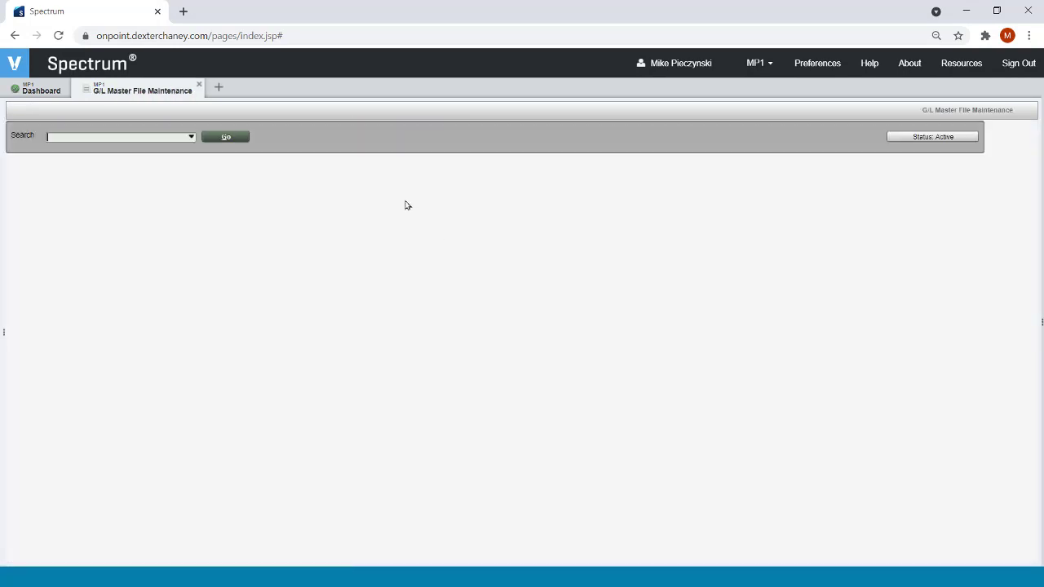
{"action": "left_click", "coordinate": [227, 137]}
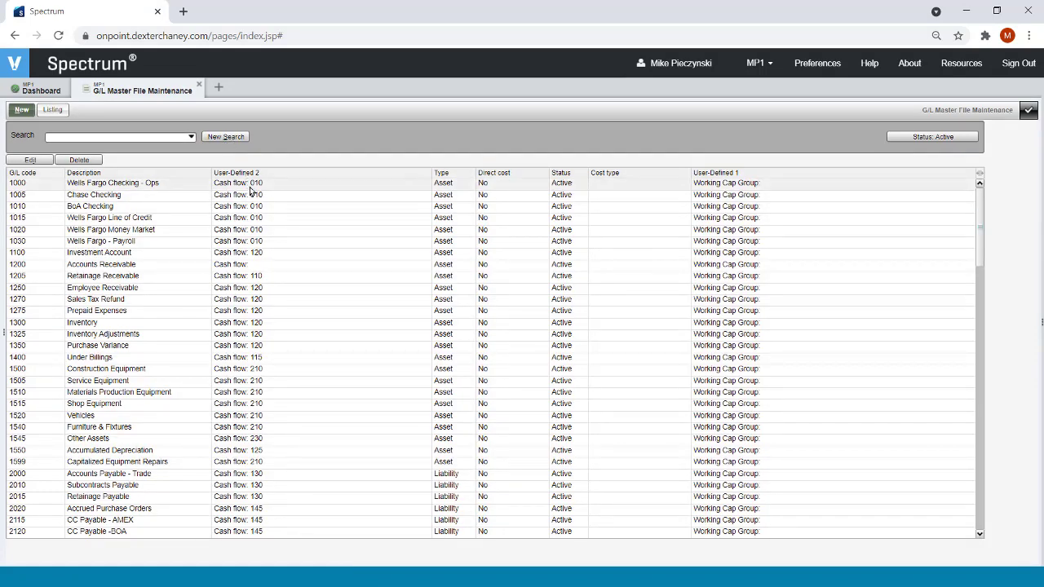
{"action": "left_click", "coordinate": [254, 265]}
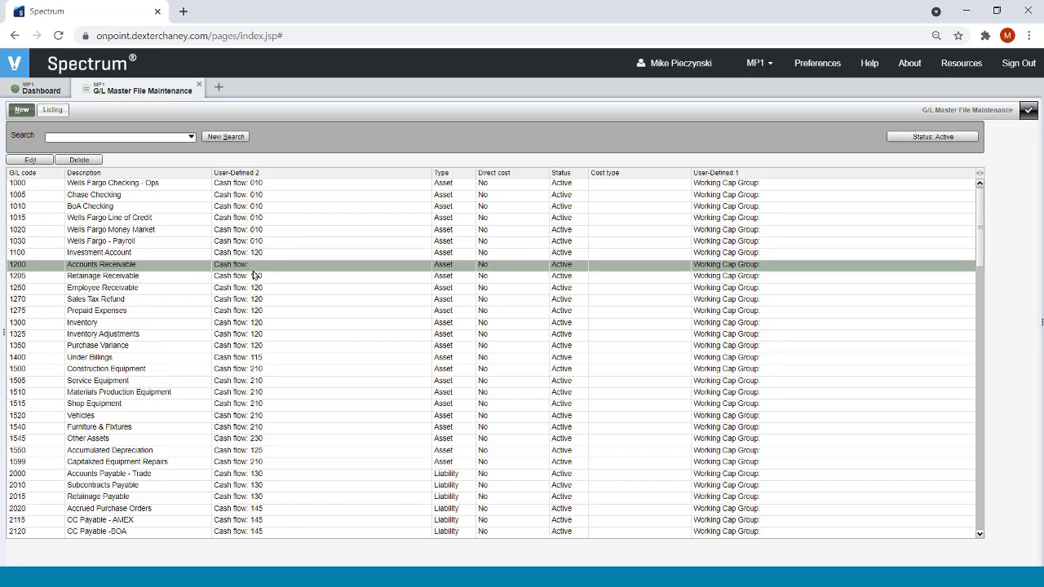
Step: Switch to the Excel Cash Flow workbook, maximize it and look up the code assigned to the Accounts Receivable line
{"action": "key", "text": "alt+Tab"}
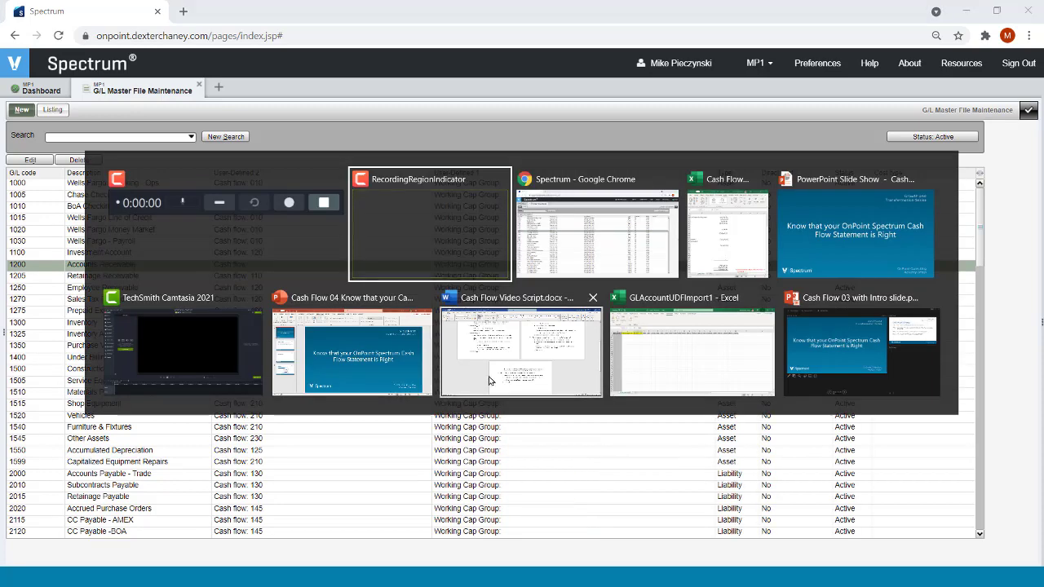
{"action": "key", "text": "alt+Tab"}
{"action": "key", "text": "alt+Tab"}
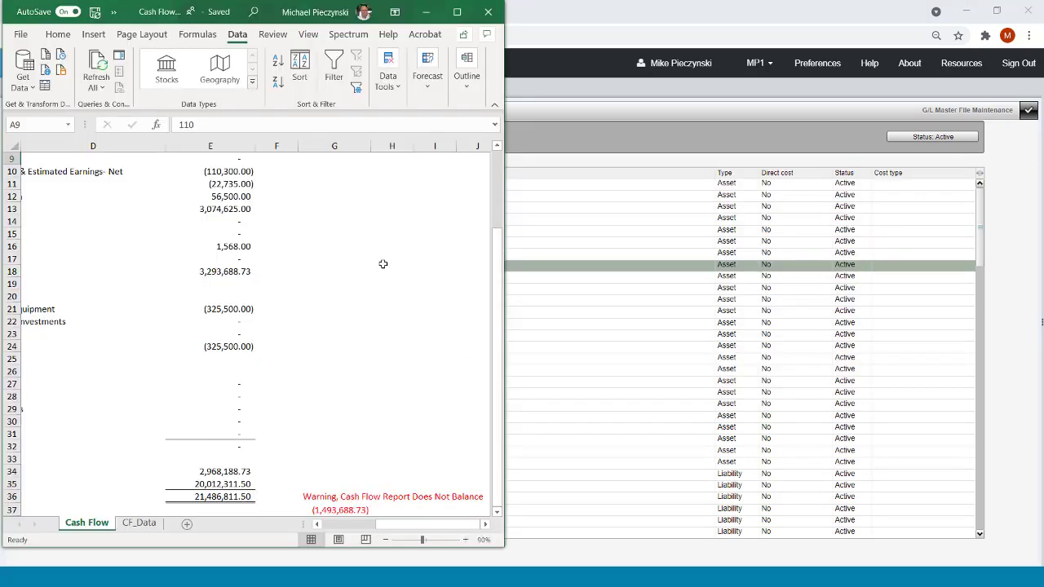
{"action": "left_click", "coordinate": [456, 12]}
{"action": "scroll", "coordinate": [356, 398], "scroll_direction": "left", "scroll_amount": 3}
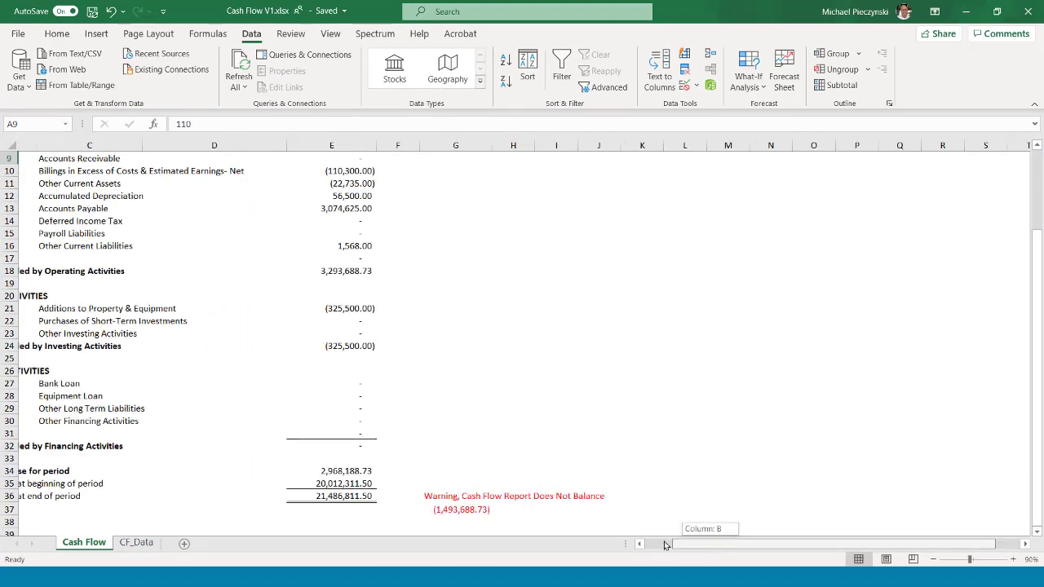
{"action": "scroll", "coordinate": [355, 398], "scroll_direction": "up", "scroll_amount": 2}
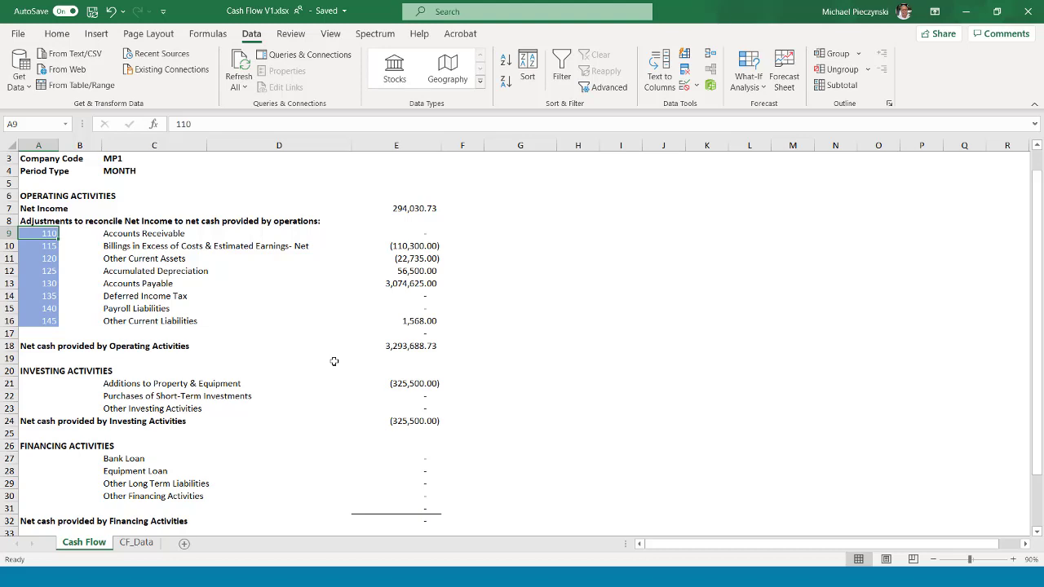
Step: Switch to Spectrum, set the Cash flow user-defined field of G/L account 1200 Accounts Receivable to 110, and save the account
{"action": "key", "text": "alt+Tab"}
{"action": "key", "text": "alt+Tab"}
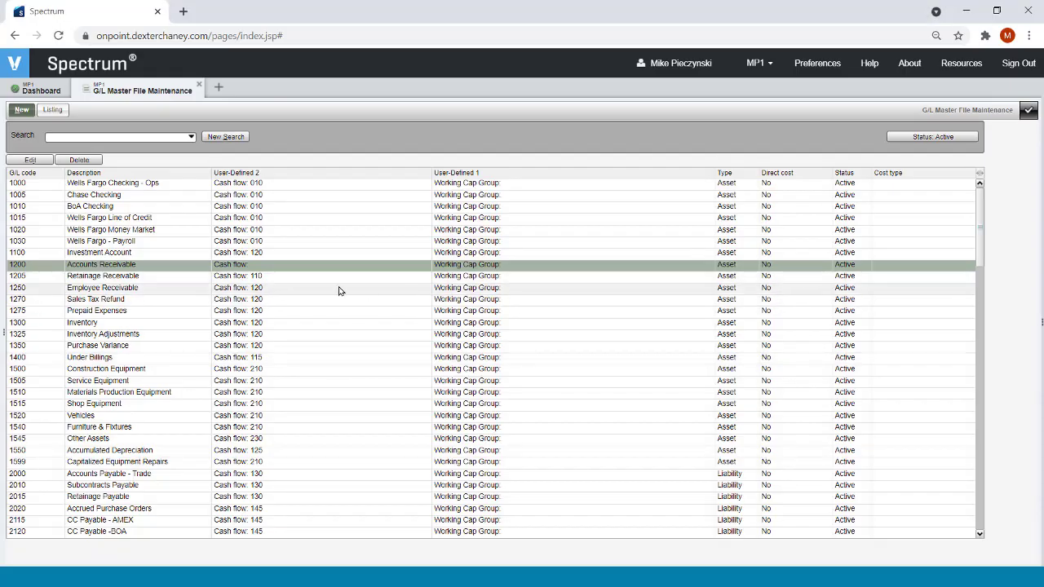
{"action": "double_click", "coordinate": [133, 267]}
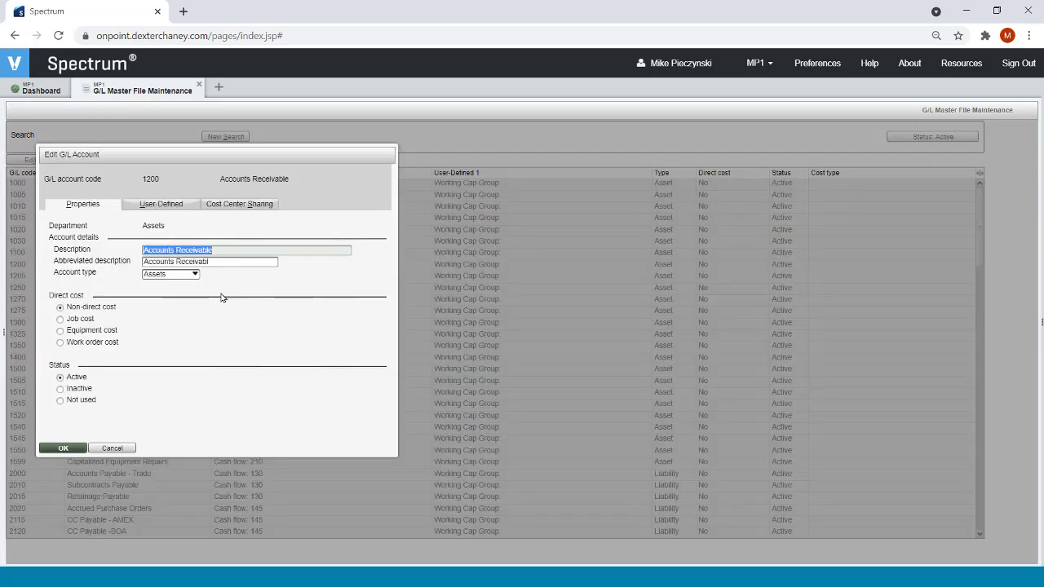
{"action": "left_click", "coordinate": [161, 204]}
{"action": "double_click", "coordinate": [107, 253]}
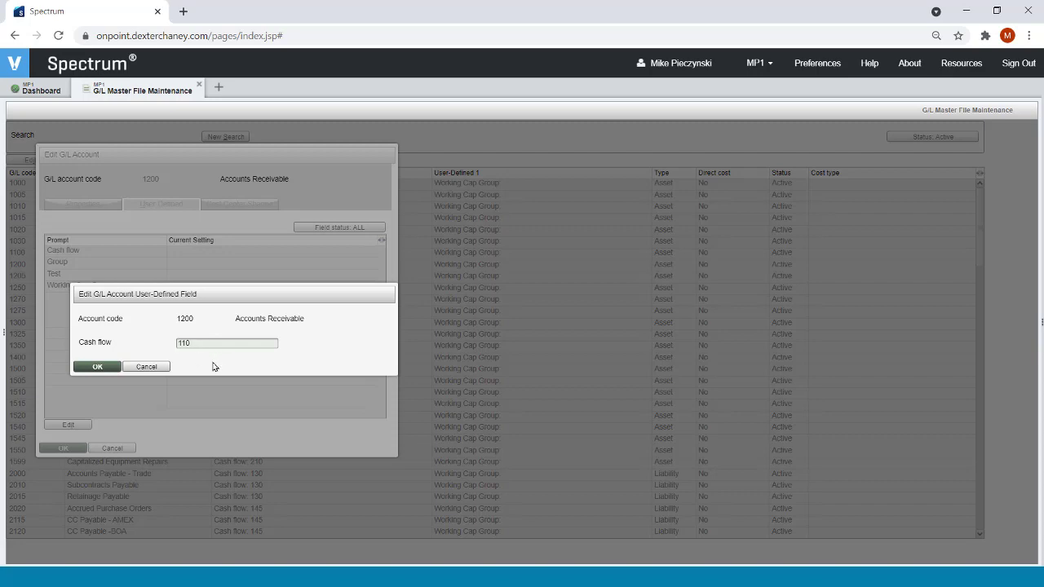
{"action": "left_click", "coordinate": [96, 367]}
{"action": "left_click", "coordinate": [75, 449]}
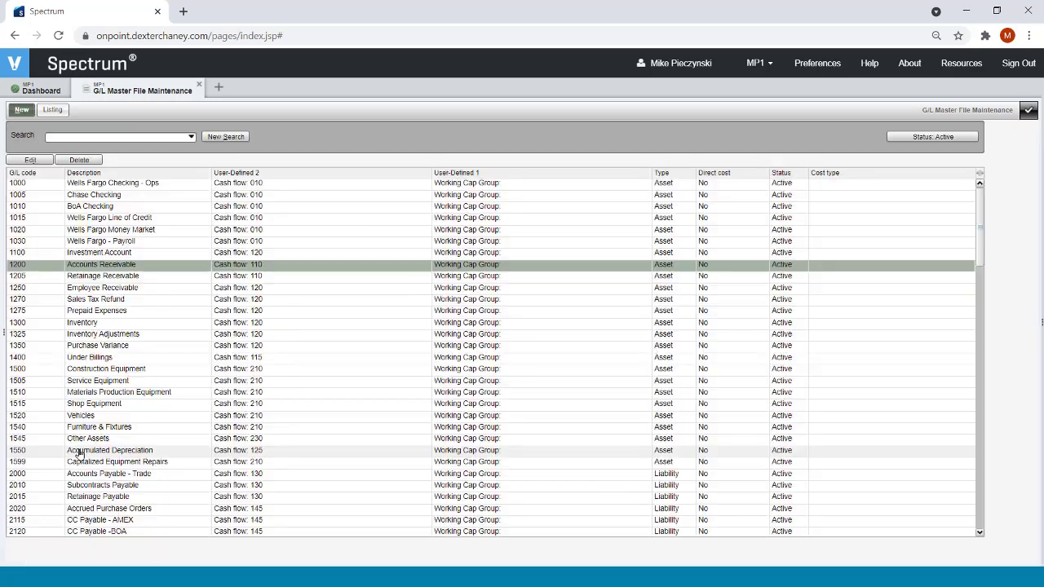
Step: Switch to the Excel Cash Flow workbook, refresh all its data, and check the Accounts Receivable amount and the balance check beside the cash totals
{"action": "key", "text": "alt+Tab"}
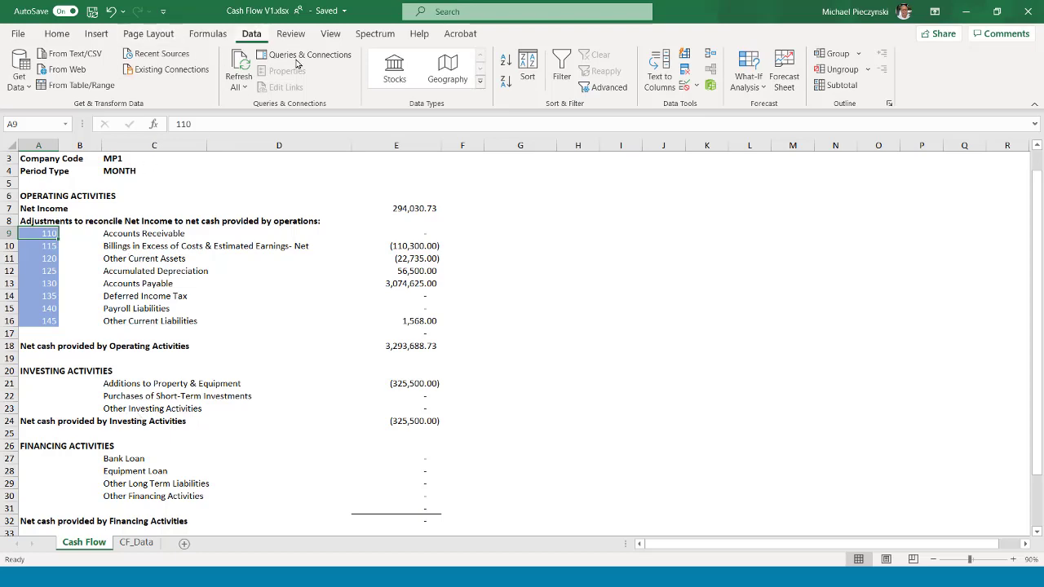
{"action": "scroll", "coordinate": [450, 352], "scroll_direction": "down", "scroll_amount": 4}
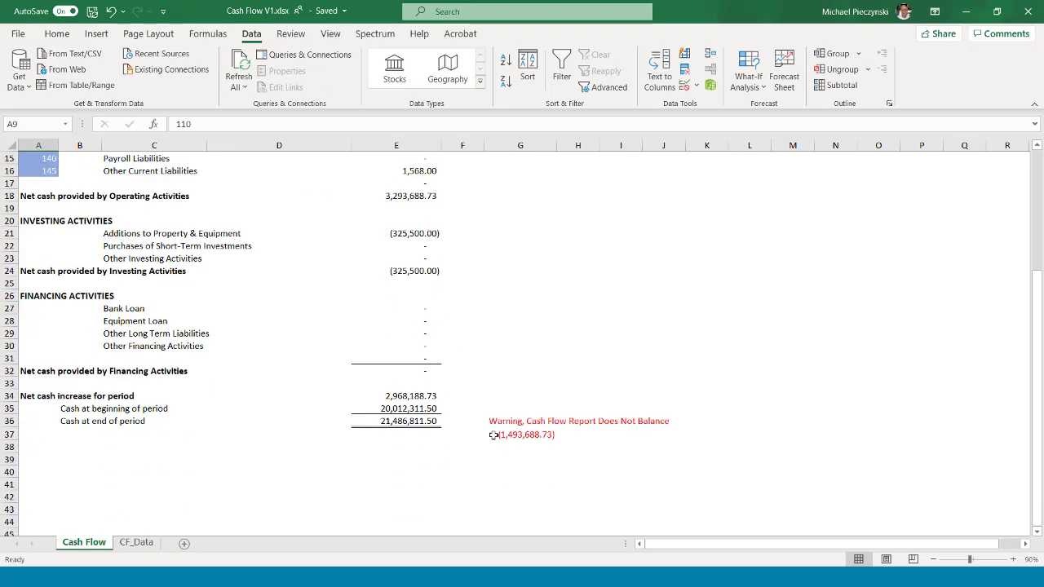
{"action": "scroll", "coordinate": [511, 412], "scroll_direction": "up", "scroll_amount": 5}
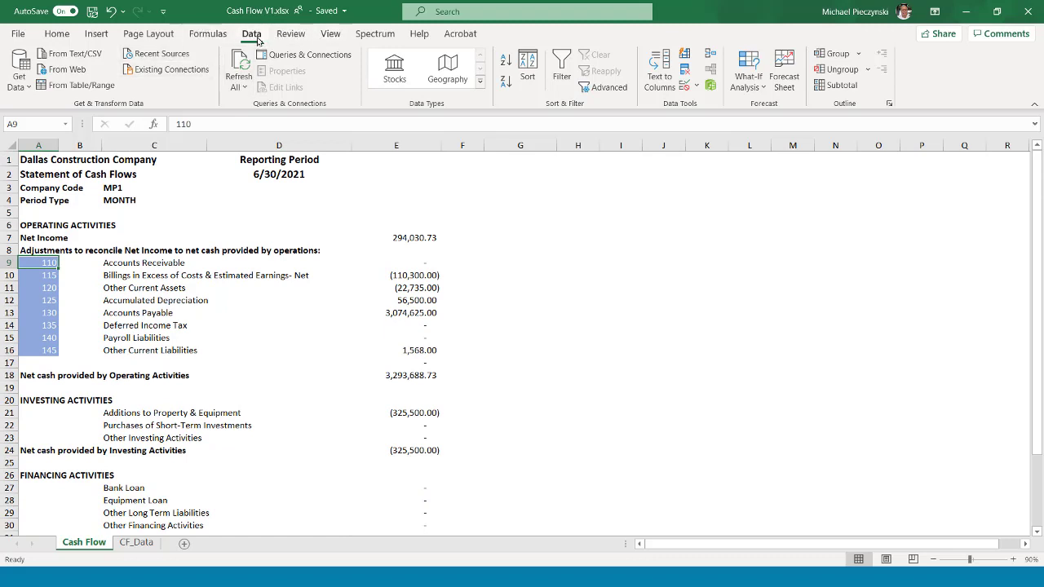
{"action": "left_click", "coordinate": [240, 69]}
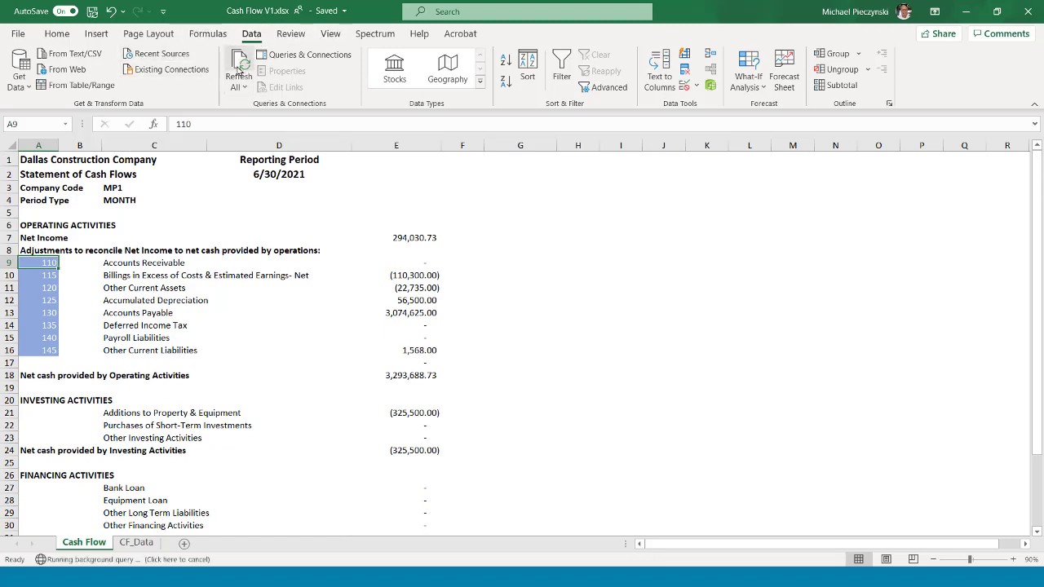
{"action": "left_click", "coordinate": [408, 262]}
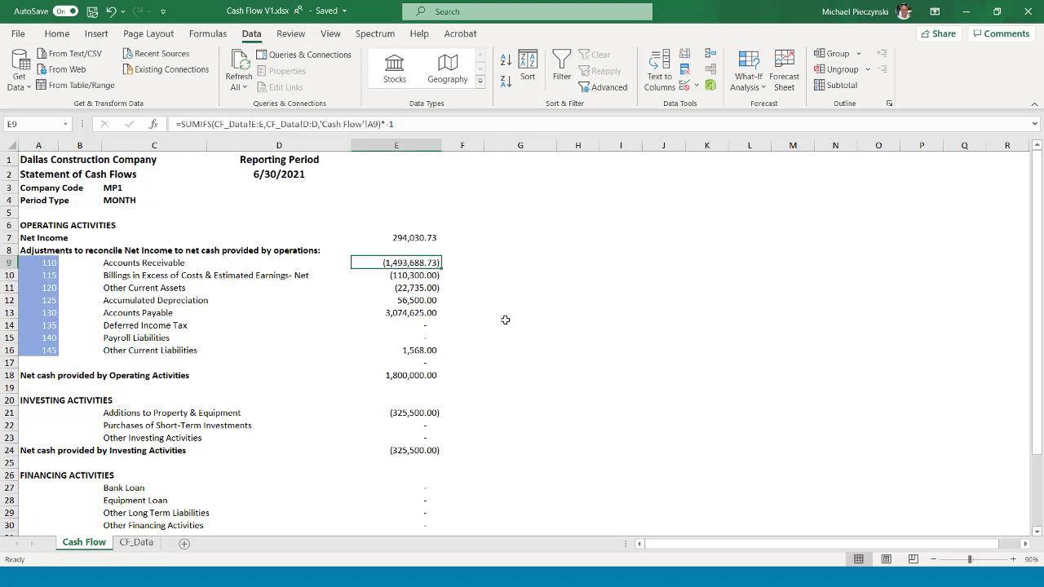
{"action": "scroll", "coordinate": [504, 322], "scroll_direction": "down", "scroll_amount": 4}
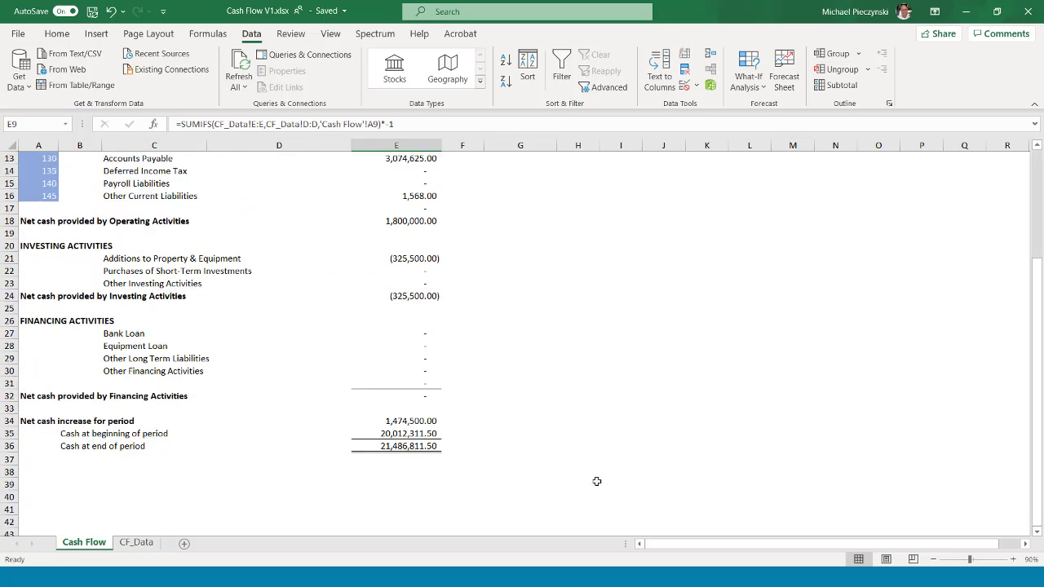